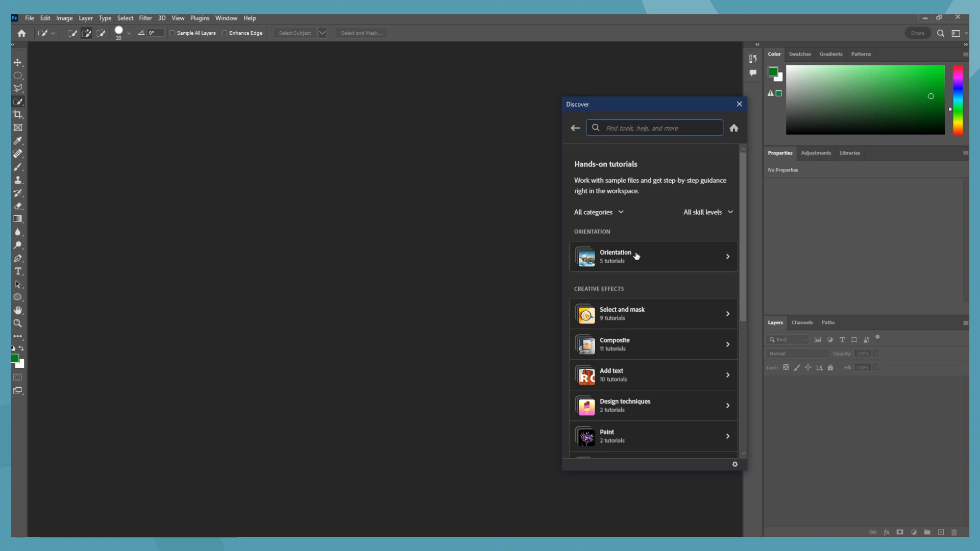
Open the "Make the background transparent" tutorial from the Select and mask category of the hands-on tutorials
click(649, 317)
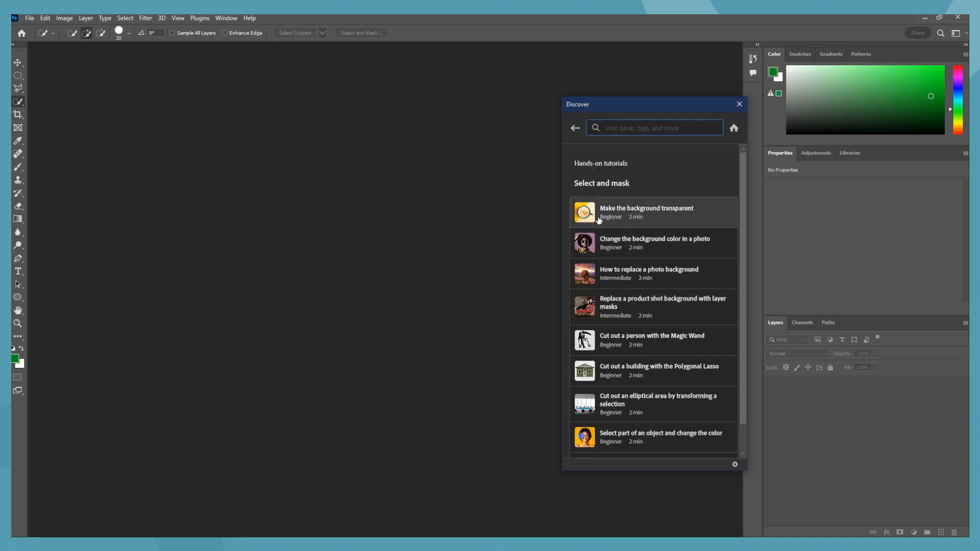
click(658, 215)
click(645, 338)
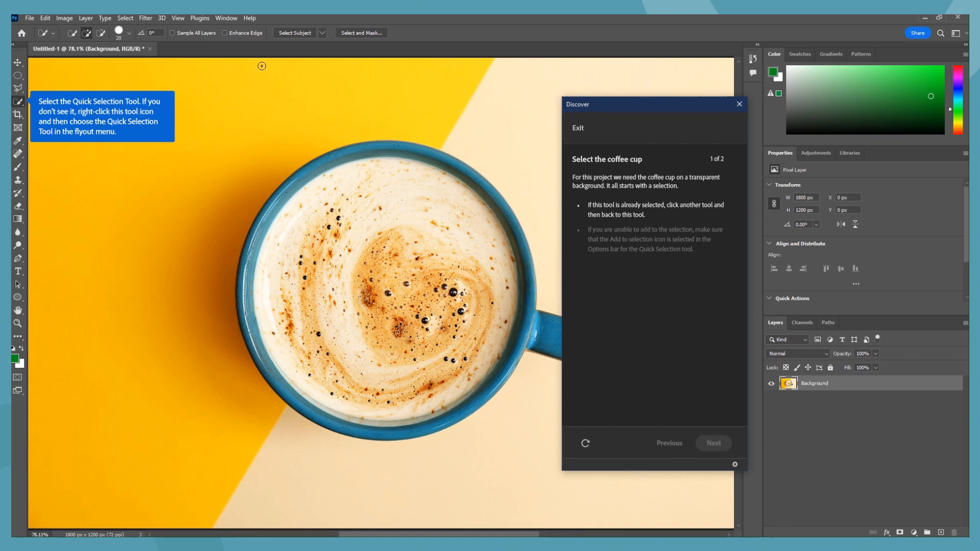
Reset the Essentials workspace and move the Discover panel further away from the coffee cup
click(228, 19)
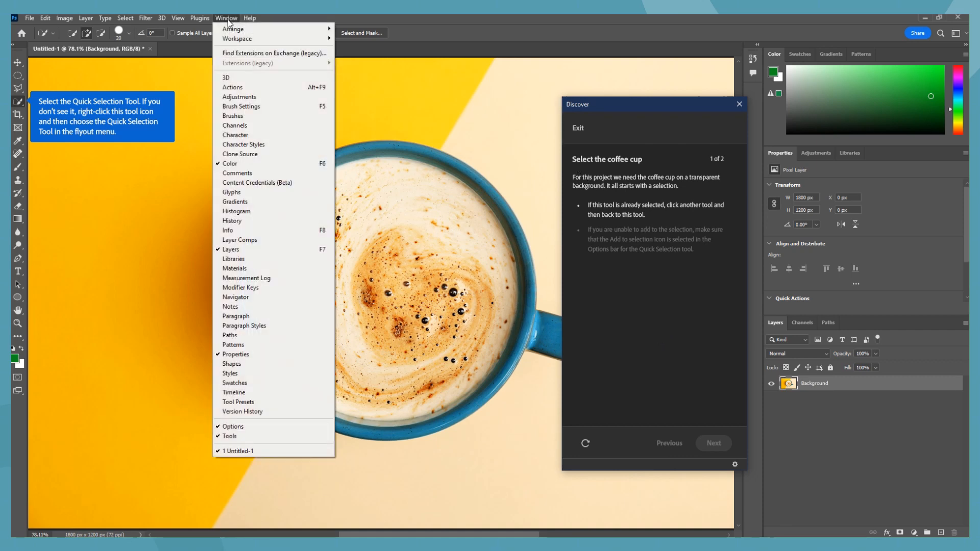
mouse_move(269, 40)
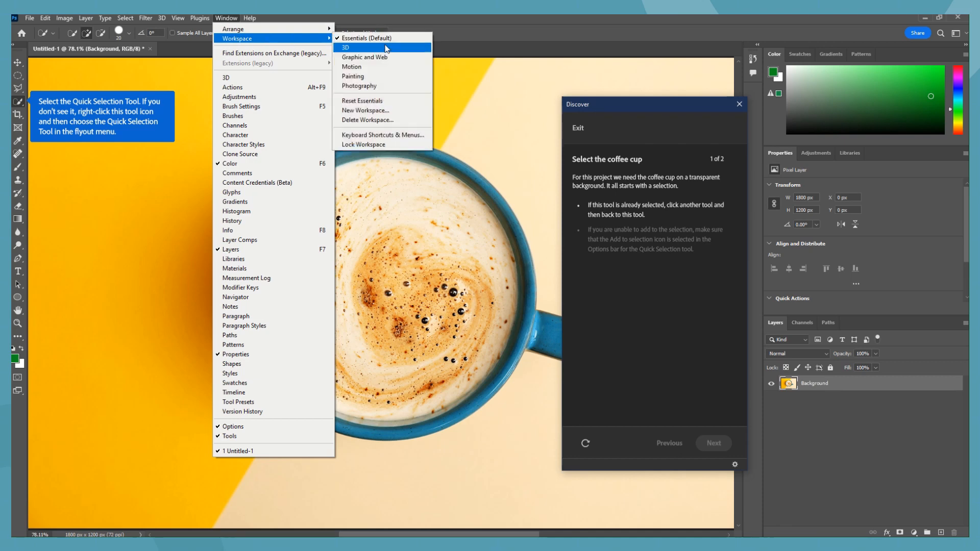
click(389, 105)
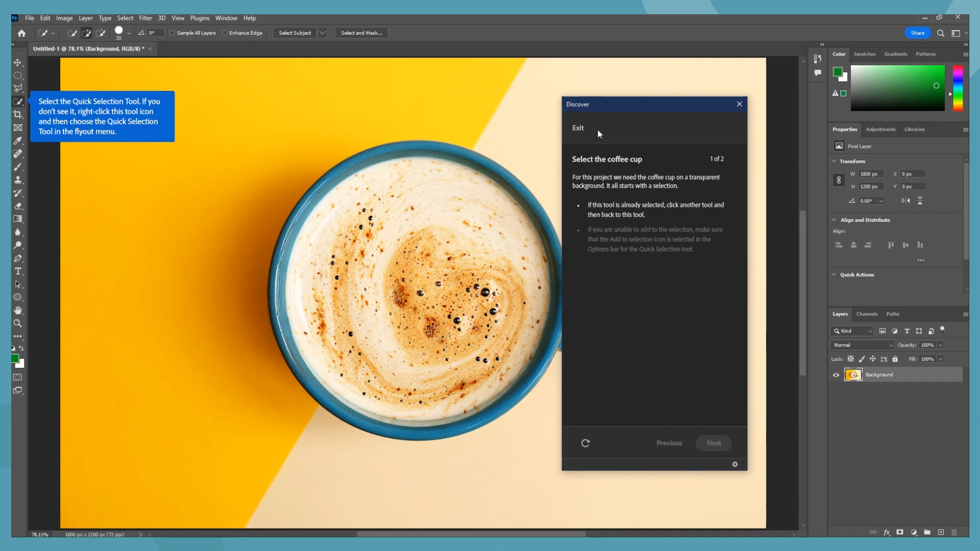
drag(683, 102, 741, 63)
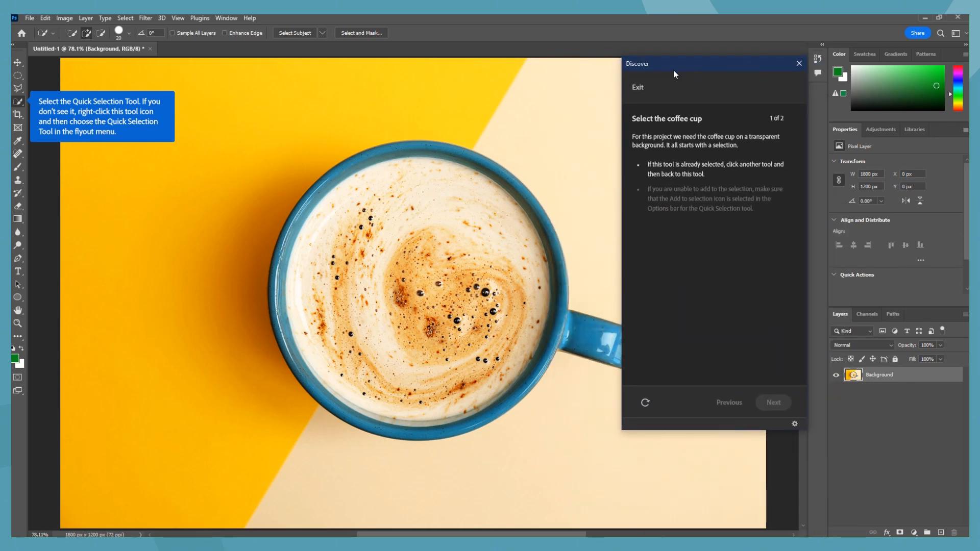
Activate the Quick Selection Tool, switching to the Crop tool and back so that the tutorial registers it
right_click(19, 102)
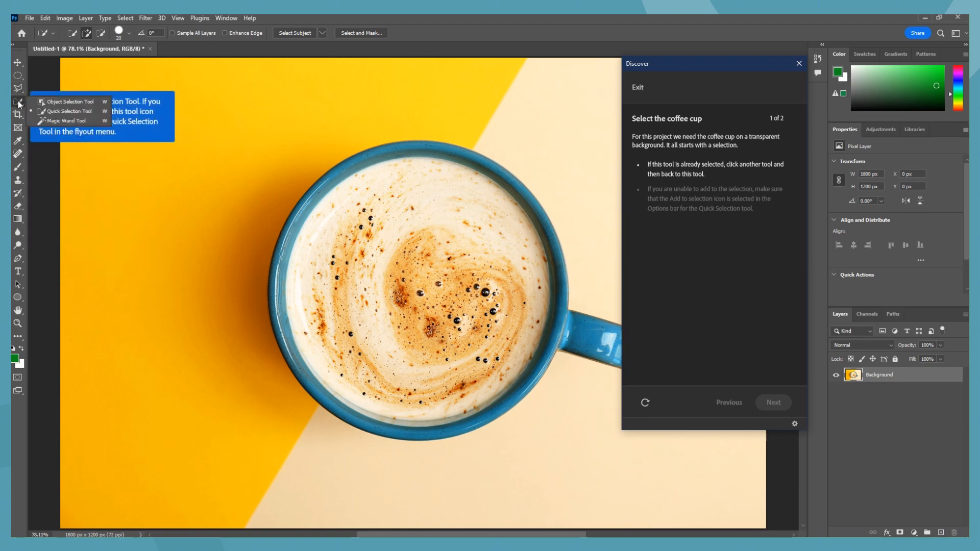
click(52, 116)
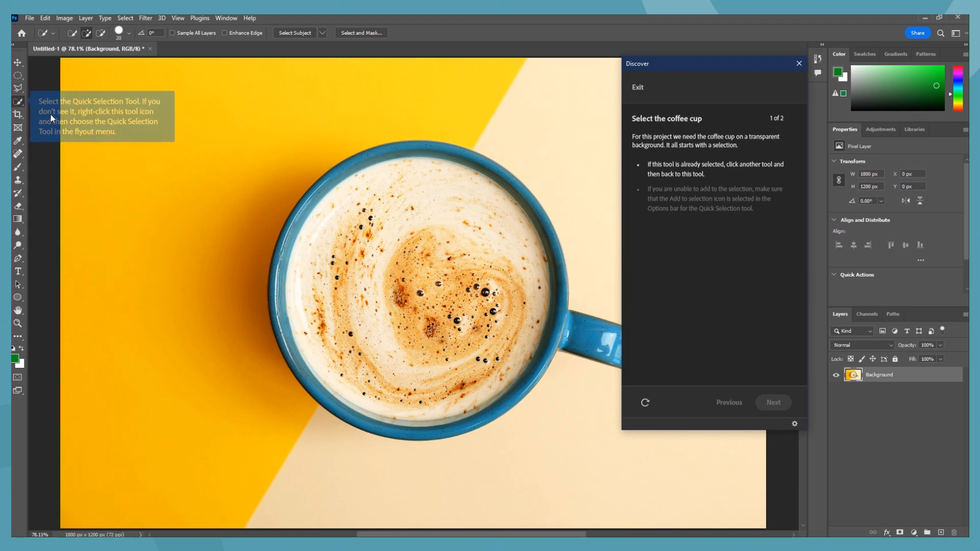
click(18, 115)
click(18, 102)
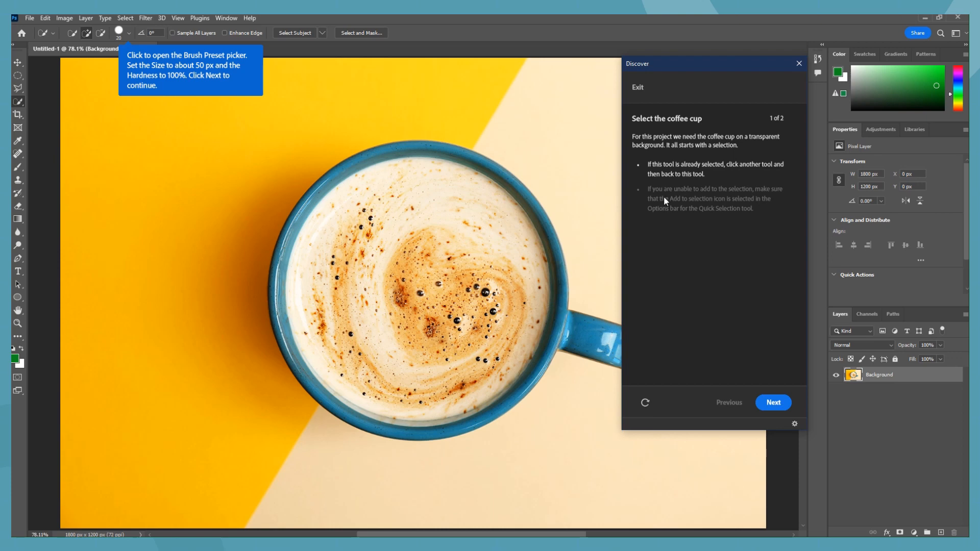
Advance the tutorial to the cup selection instruction and set the Quick Selection brush size to 50 px
click(779, 404)
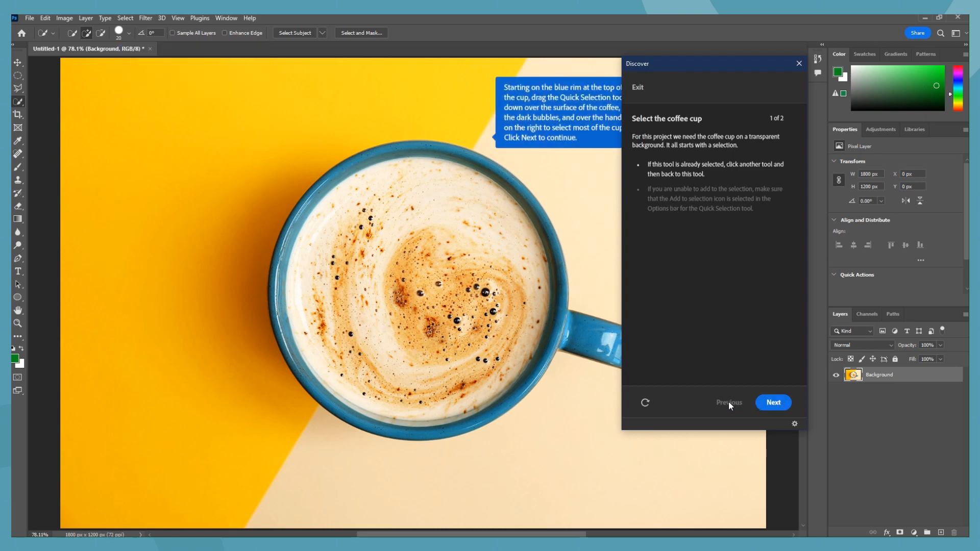
click(118, 33)
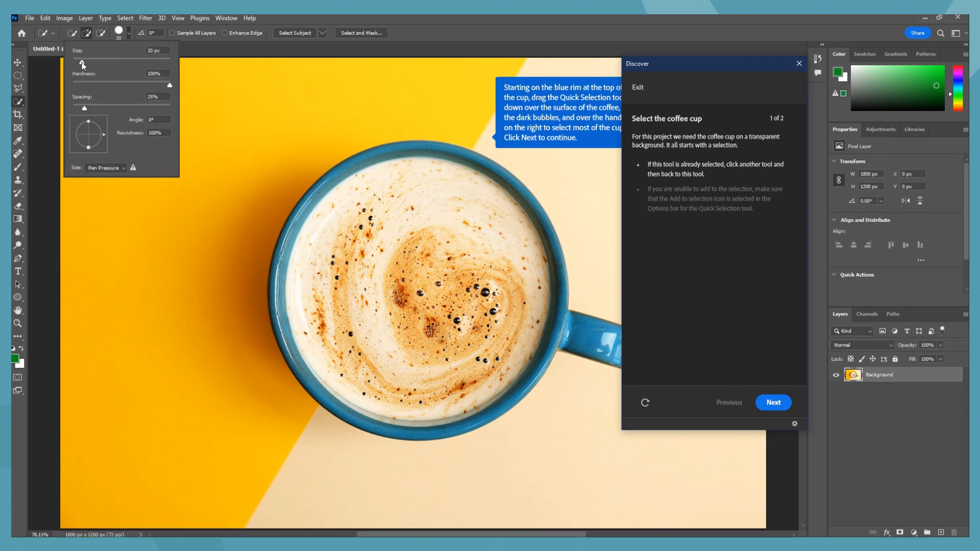
drag(90, 62, 95, 63)
click(96, 61)
click(269, 56)
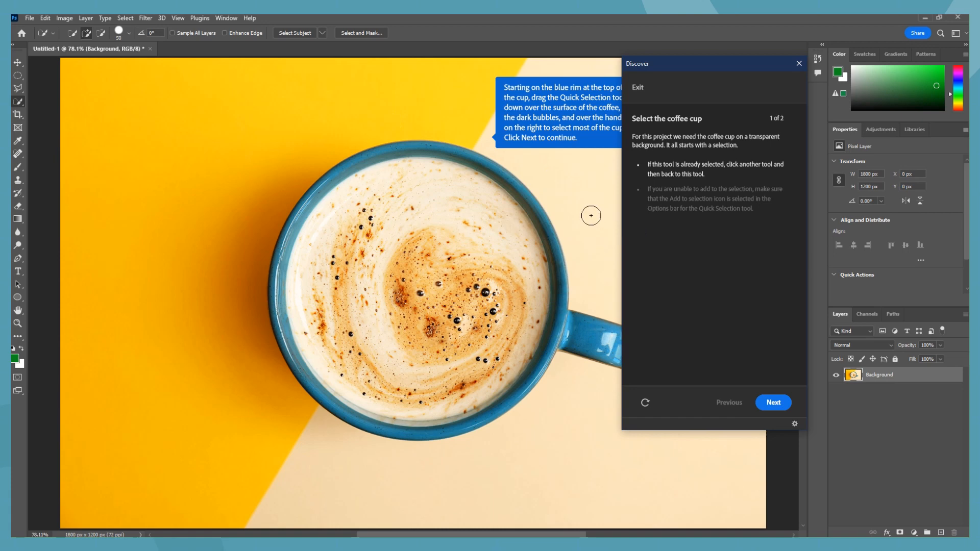
Move the Discover panel clear of the handle and select the whole coffee cup, including its handle, with the Quick Selection Tool
drag(685, 60, 722, 69)
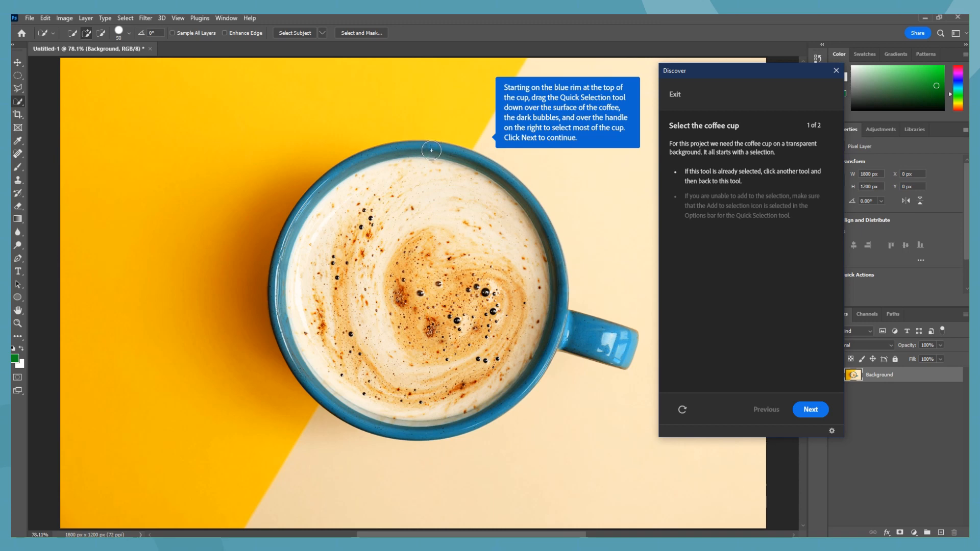
mouse_move(431, 149)
mouse_down()
mouse_move(428, 220)
mouse_move(393, 354)
mouse_up()
drag(557, 324, 567, 328)
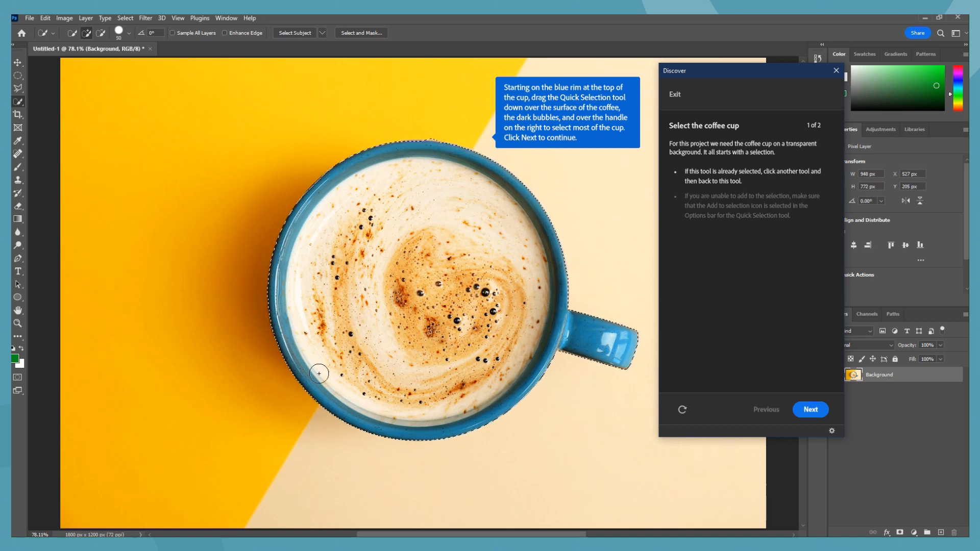
Advance the tutorial through the remaining selection instructions to the "Add a layer mask" section
click(815, 414)
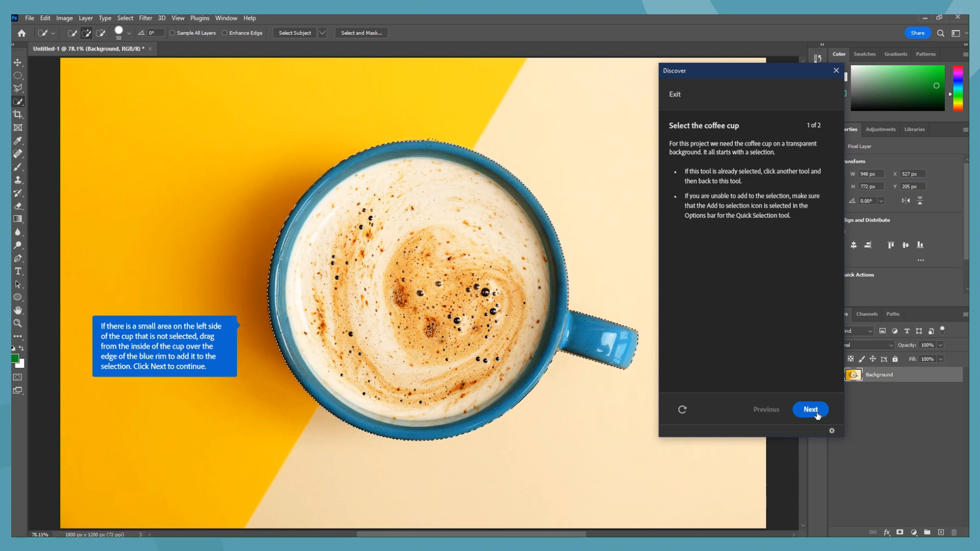
click(811, 409)
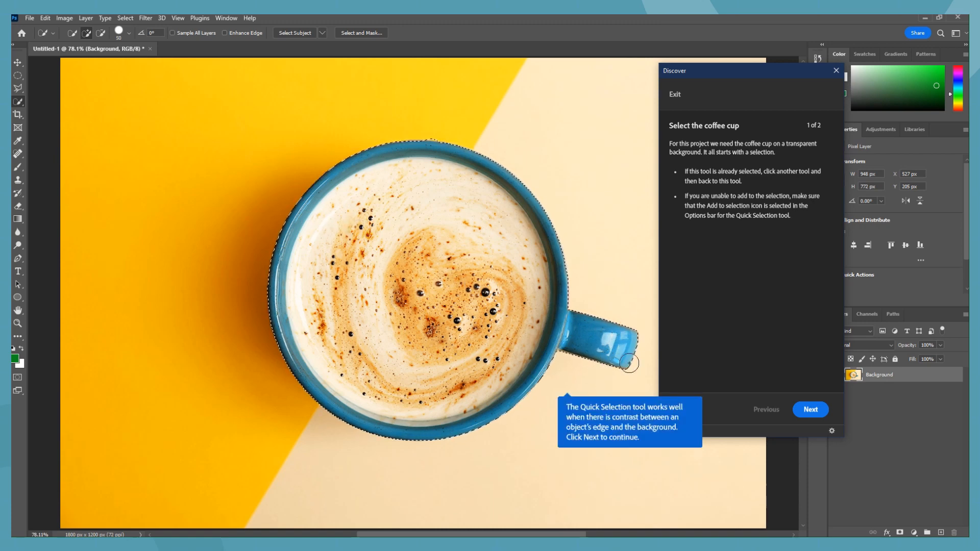
click(811, 416)
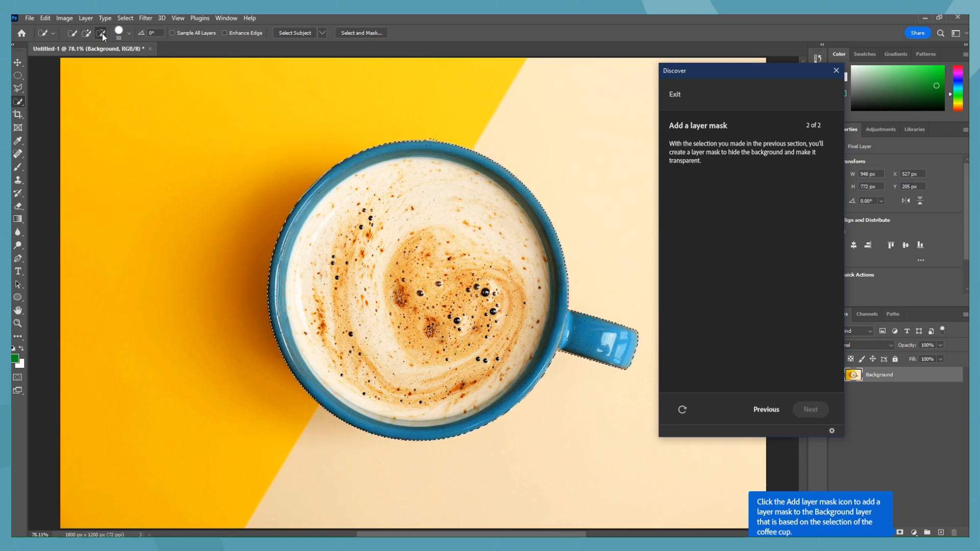
Switch the Quick Selection Tool to Subtract from selection mode and back to Add to selection
click(102, 33)
click(86, 34)
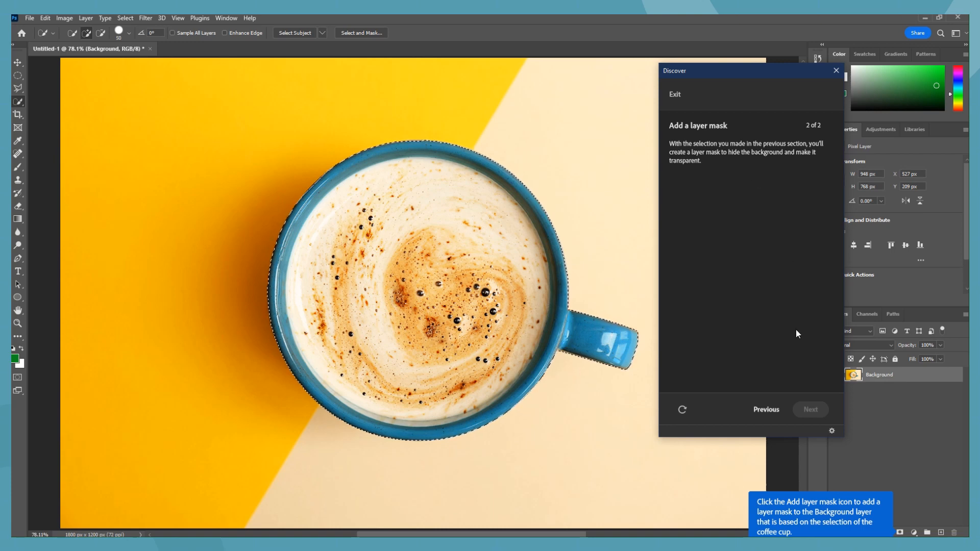
Add a layer mask to the Background layer from the cup selection and advance the tutorial
click(900, 533)
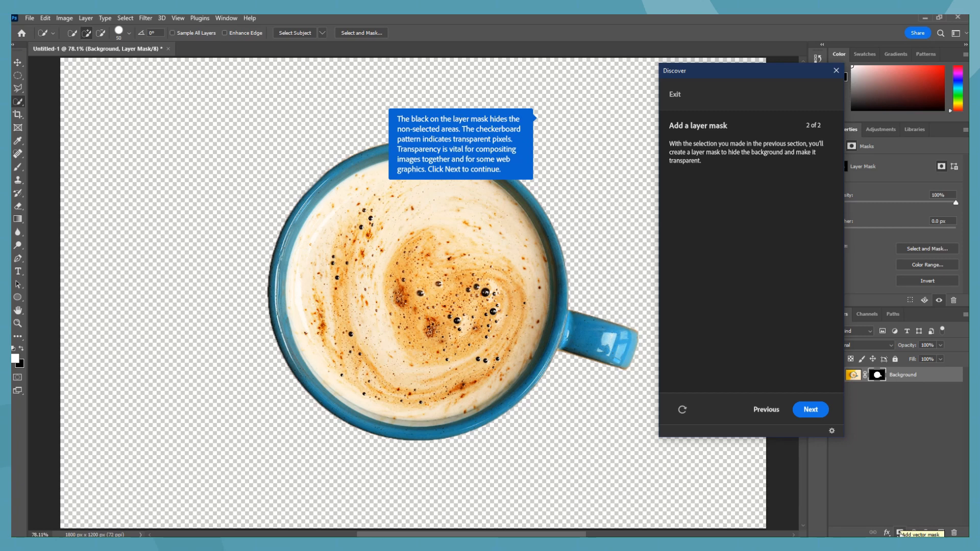
click(815, 408)
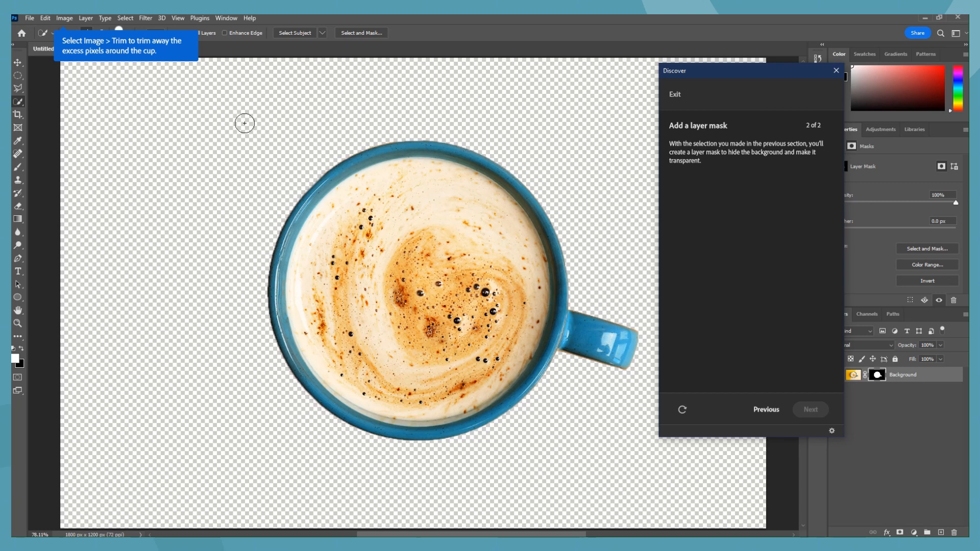
Trim the canvas based on transparent pixels on the top, bottom, left and right sides, and finish the tutorial
click(60, 20)
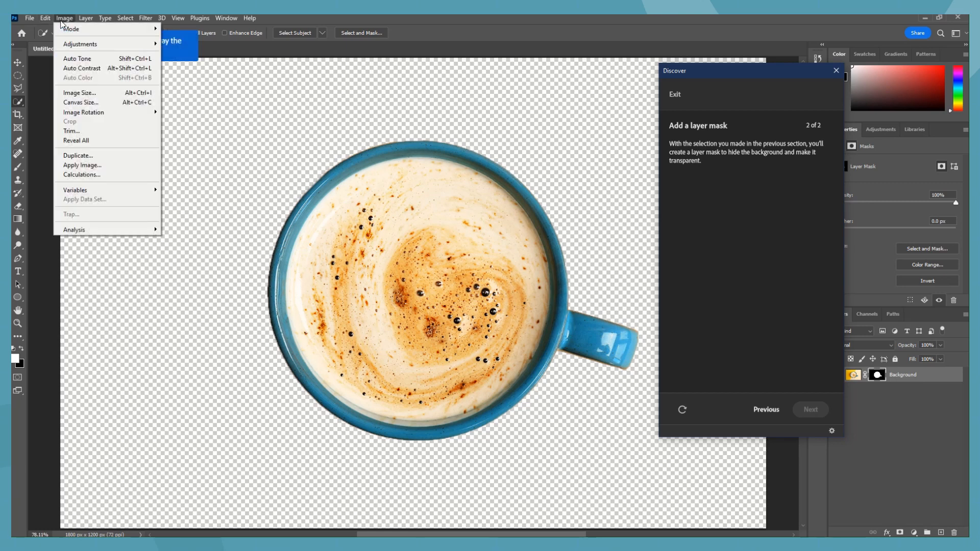
click(71, 131)
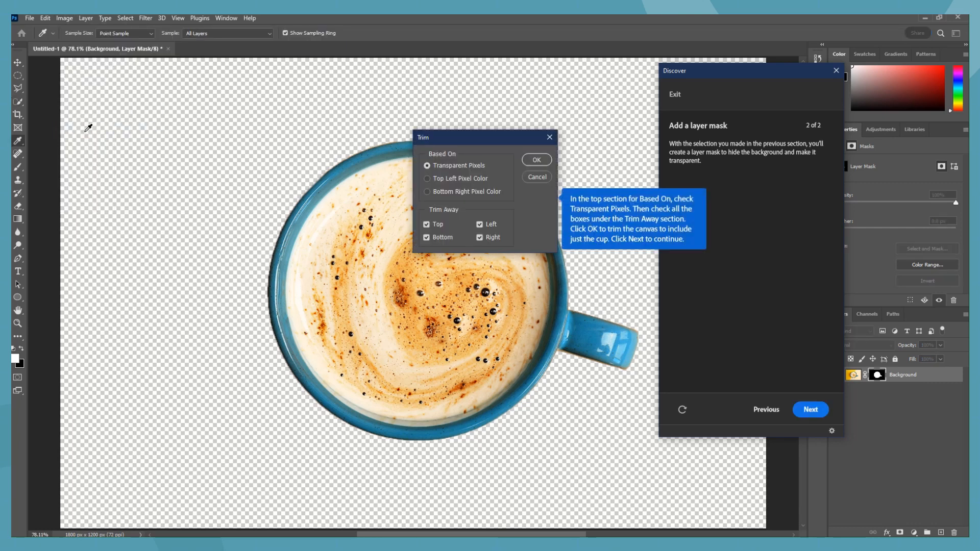
drag(492, 141, 228, 157)
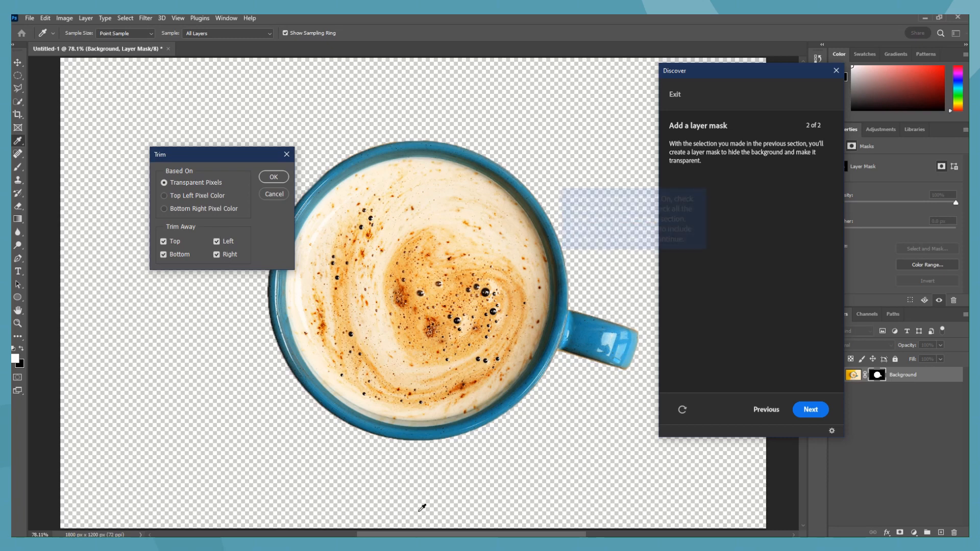
click(272, 179)
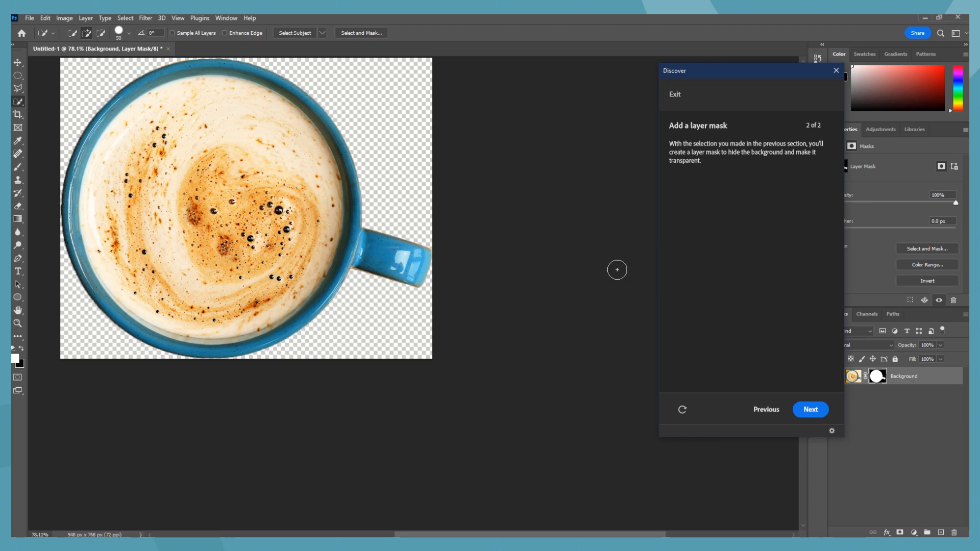
click(815, 412)
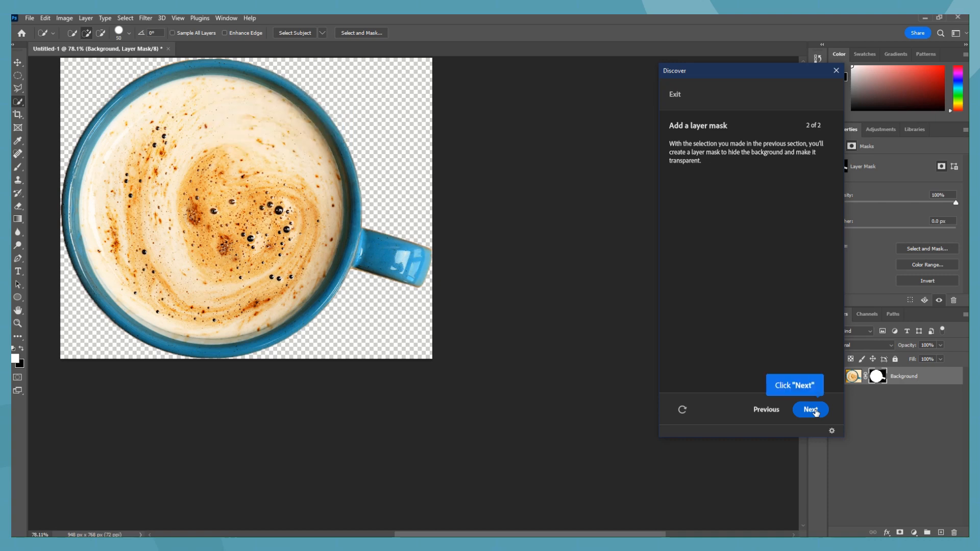
click(812, 410)
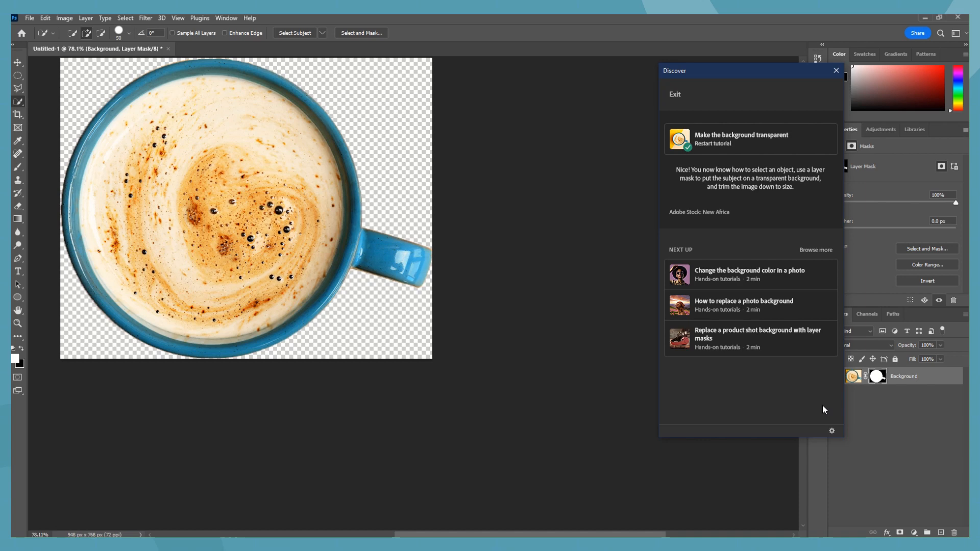
Set the Quick Selection brush size to 10 px
click(121, 34)
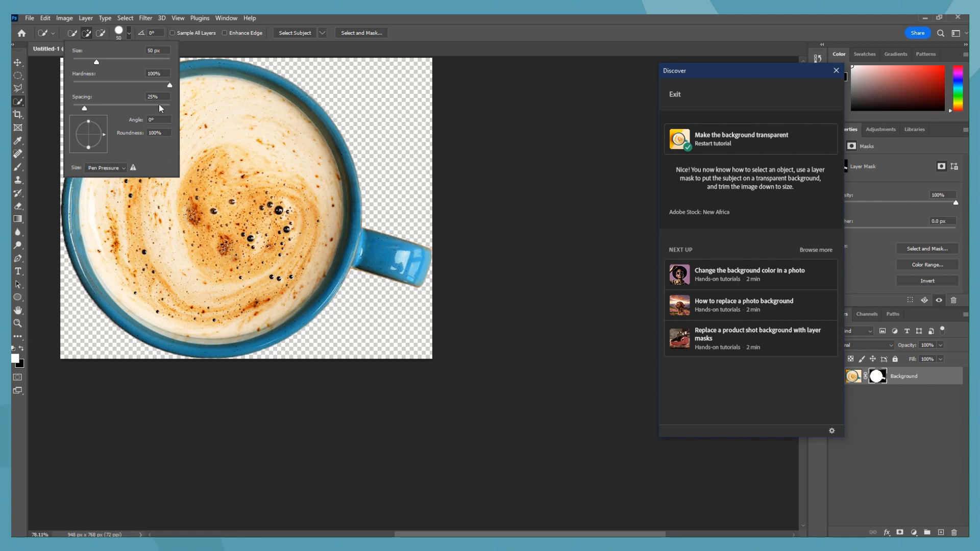
drag(96, 63, 77, 63)
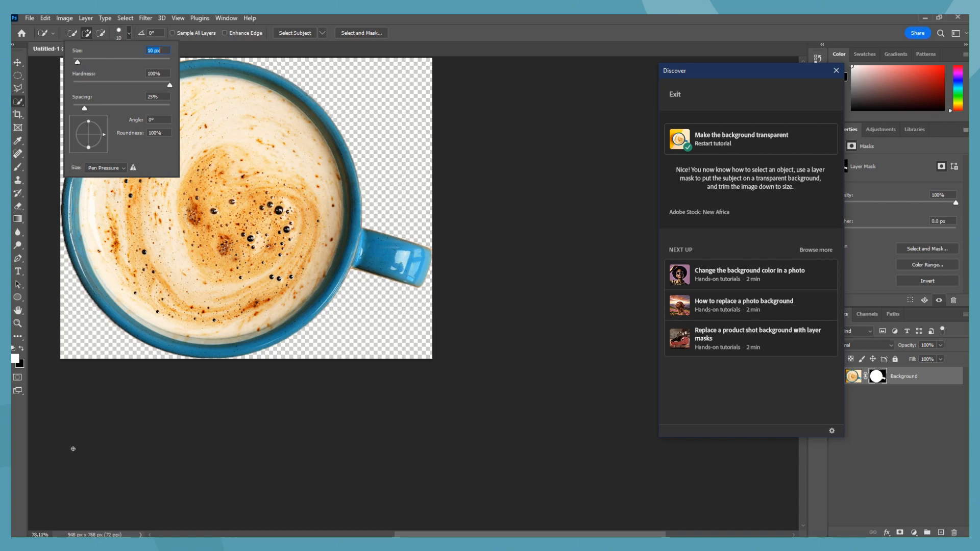
Examine the edge of the cup's handle at 250% zoom and return the view to 75%
click(45, 534)
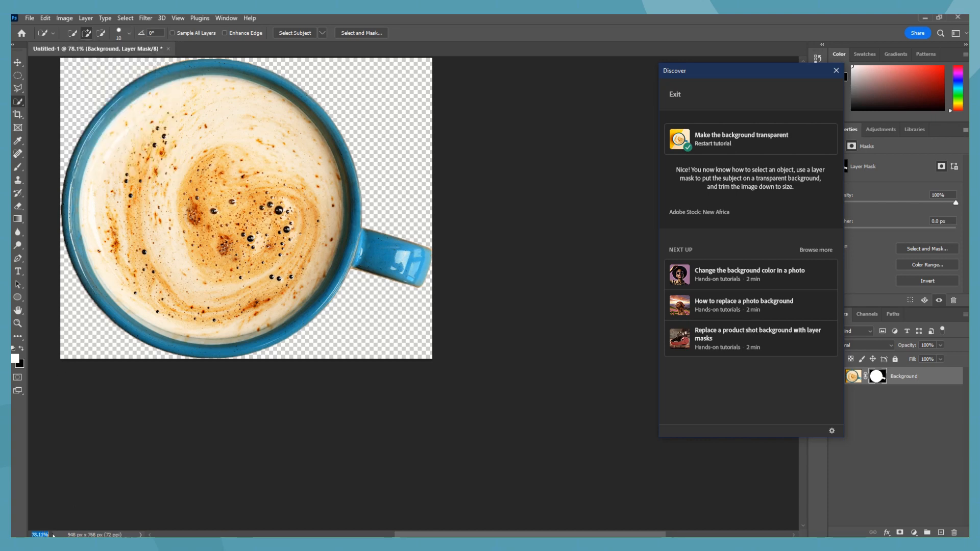
text(250)
key(Return)
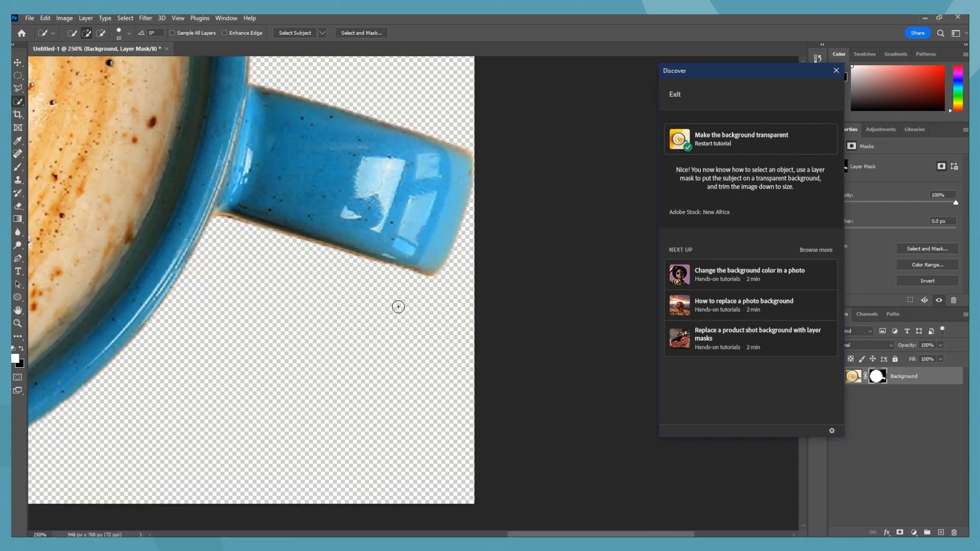
click(46, 534)
text(750)
key(BackSpace)
key(Return)
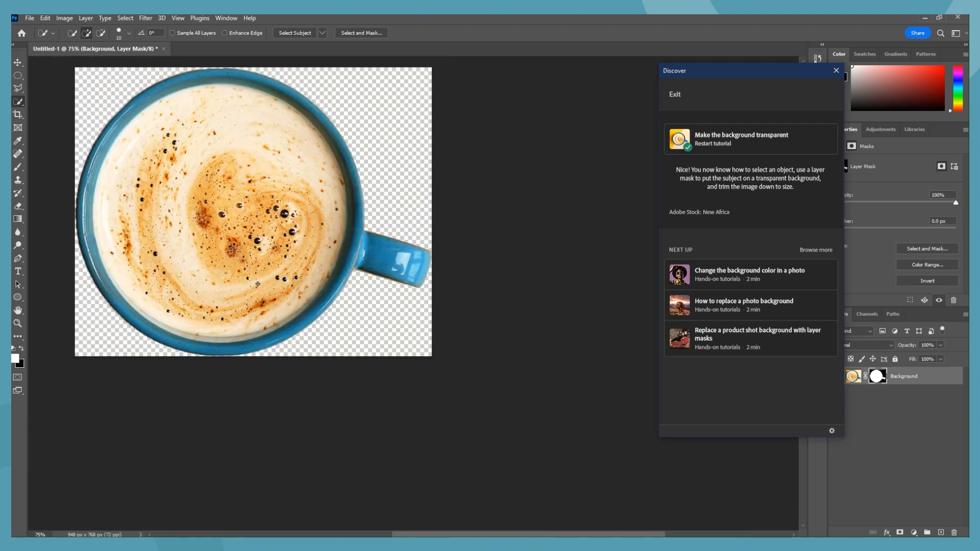